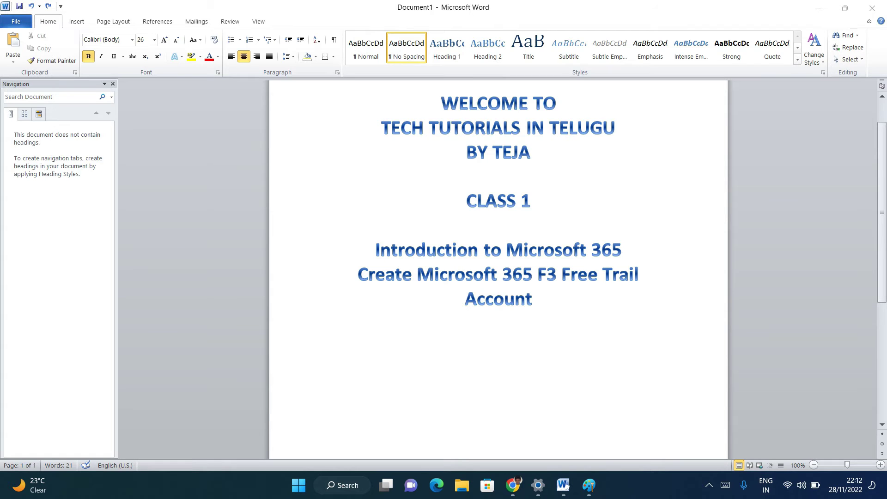
Step: Switch from the Word welcome document to the Paint On Prem vs Cloud diagram
{"action": "key", "text": "alt+Tab"}
{"action": "key", "text": "alt+Tab"}
{"action": "key", "text": "alt+Tab"}
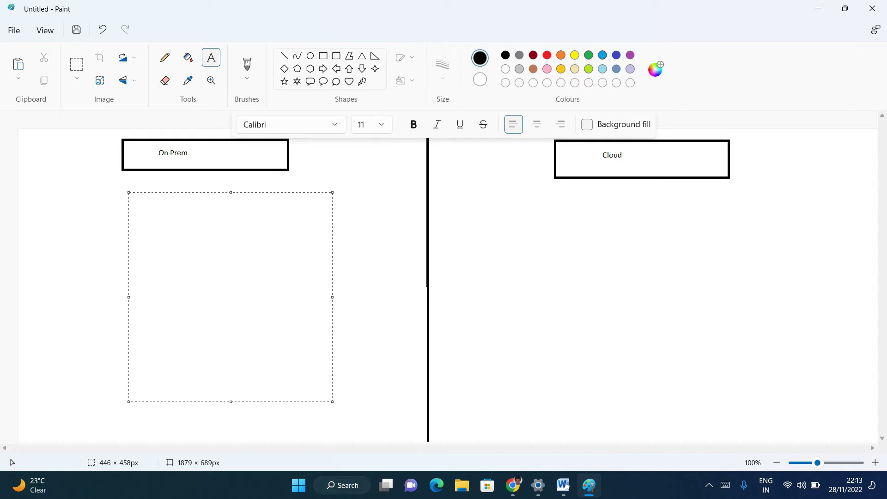
{"action": "type", "text": "Excha"}
{"action": "type", "text": "nges"}
Step: Type 'Exchange server' and 'Physical servers ( Data center)' on two lines, correcting typos
{"action": "key", "text": "BackSpace"}
{"action": "key", "text": "BackSpace"}
{"action": "key", "text": "BackSpace"}
{"action": "key", "text": "BackSpace"}
{"action": "type", "text": "ge serv"}
{"action": "type", "text": "er"}
{"action": "key", "text": "Return"}
{"action": "type", "text": "Pjh"}
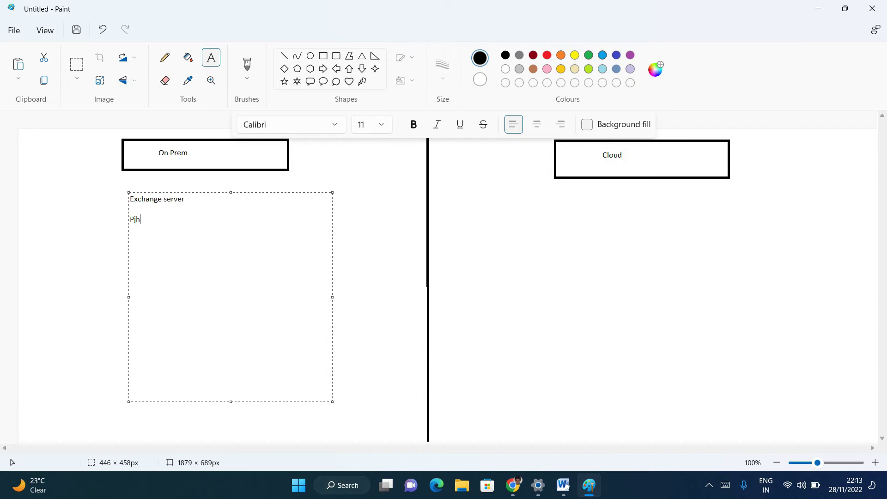
{"action": "type", "text": "tysical serve"}
{"action": "type", "text": "r"}
{"action": "key", "text": "BackSpace"}
{"action": "key", "text": "BackSpace"}
{"action": "key", "text": "BackSpace"}
{"action": "key", "text": "BackSpace"}
{"action": "key", "text": "BackSpace"}
{"action": "key", "text": "BackSpace"}
{"action": "key", "text": "BackSpace"}
{"action": "type", "text": "Phys"}
{"action": "type", "text": "ical server"}
{"action": "type", "text": "s"}
{"action": "type", "text": " ( Data cent"}
{"action": "type", "text": "er)   "}
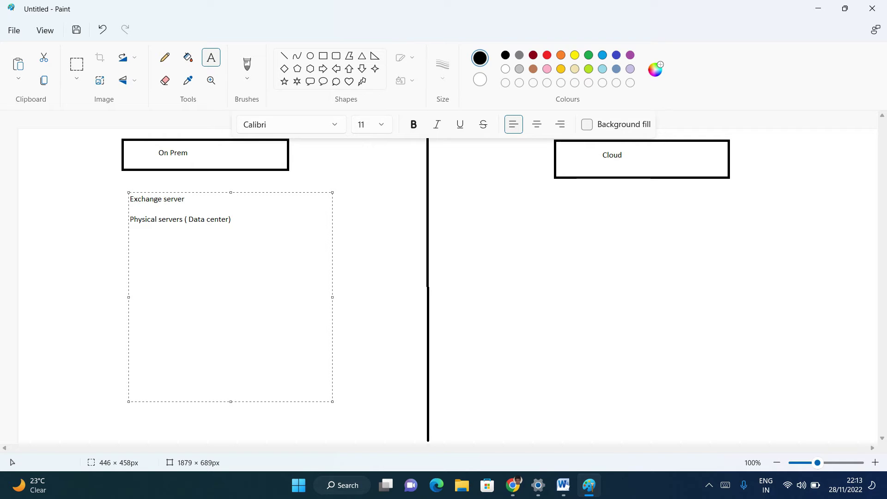
{"action": "type", "text": "AD"}
Step: Type AD, Exchange and HA on separate lines, then commit the text to the canvas
{"action": "key", "text": "Return"}
{"action": "key", "text": "Return"}
{"action": "type", "text": "Ex"}
{"action": "type", "text": "change"}
{"action": "mouse_move", "coordinate": [165, 271]}
{"action": "left_mouse_down"}
{"action": "mouse_move", "coordinate": [131, 259]}
{"action": "mouse_move", "coordinate": [135, 250]}
{"action": "left_mouse_up"}
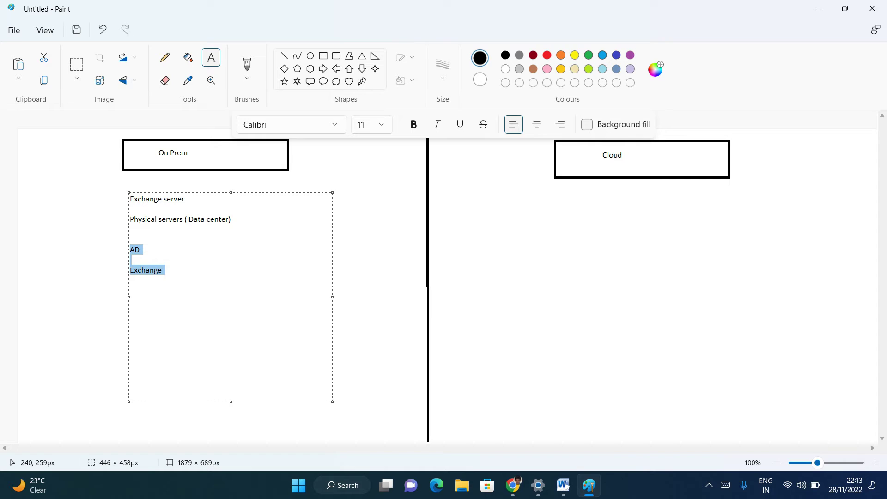
{"action": "key", "text": "Right"}
{"action": "key", "text": "shift+Home"}
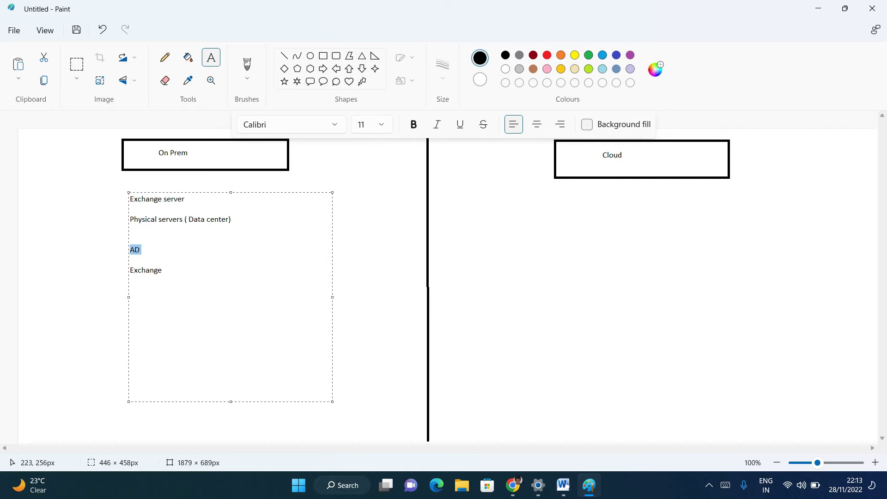
{"action": "key", "text": "Down"}
{"action": "key", "text": "Down"}
{"action": "key", "text": "End"}
{"action": "key", "text": "shift+Left"}
{"action": "key", "text": "shift+Left"}
{"action": "key", "text": "shift+Left"}
{"action": "key", "text": "shift+Left"}
{"action": "key", "text": "shift+Left"}
{"action": "key", "text": "shift+Left"}
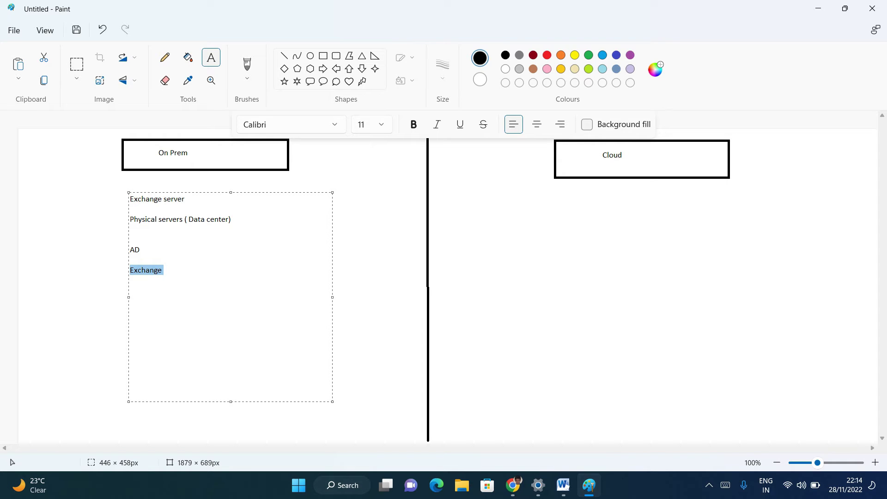
{"action": "key", "text": "Right"}
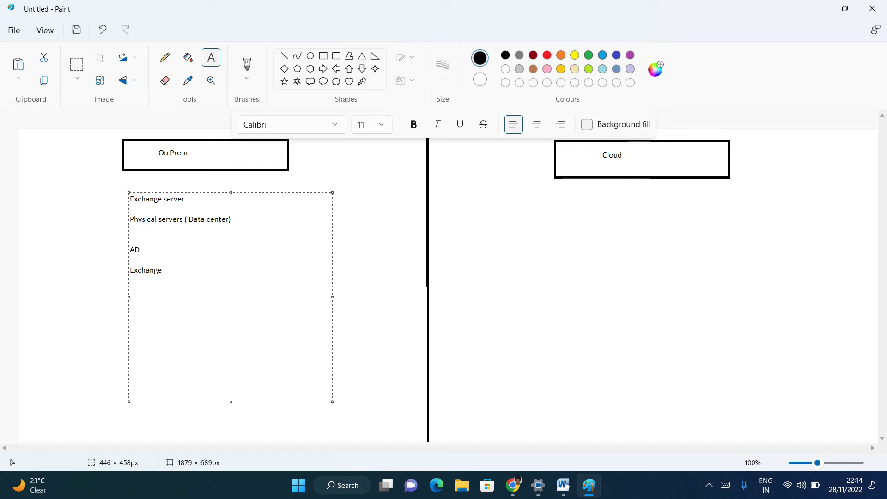
{"action": "key", "text": "Return"}
{"action": "type", "text": "HA"}
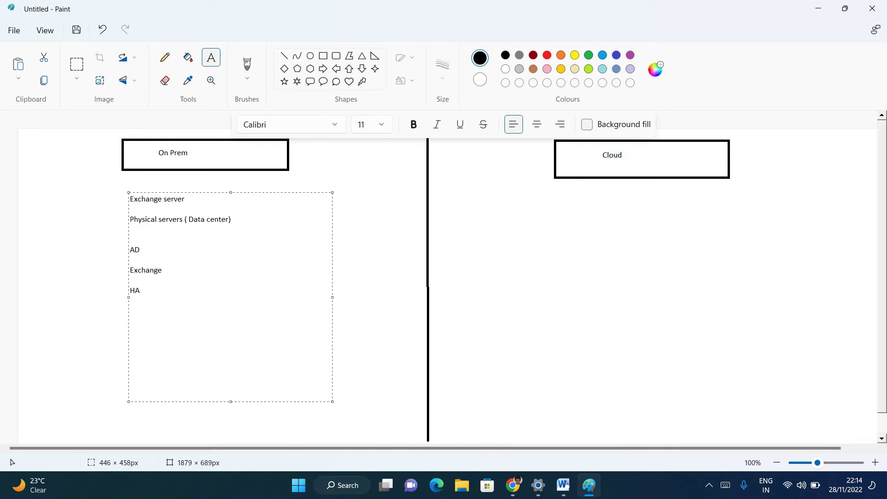
{"action": "left_click", "coordinate": [526, 196]}
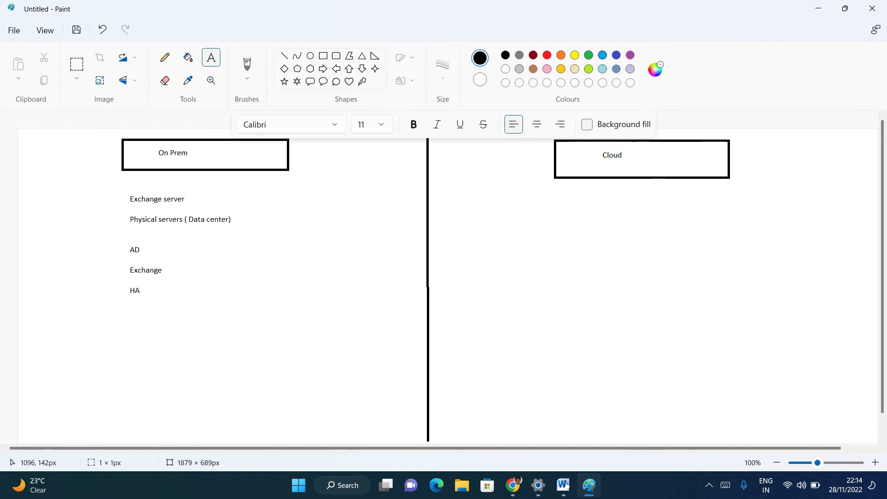
Step: Discard the stray empty text boxes and start a text entry below HA
{"action": "left_click_drag", "start_coordinate": [734, 408], "coordinate": [756, 386]}
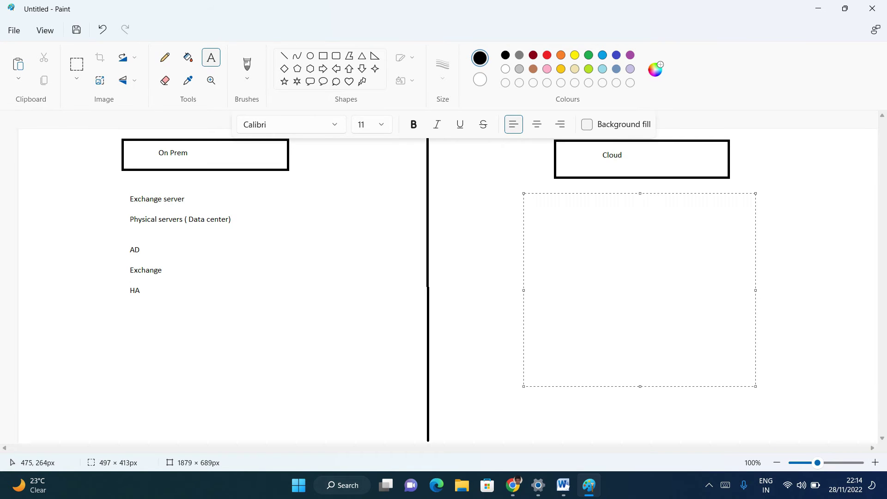
{"action": "left_click", "coordinate": [148, 289]}
{"action": "left_click", "coordinate": [182, 242]}
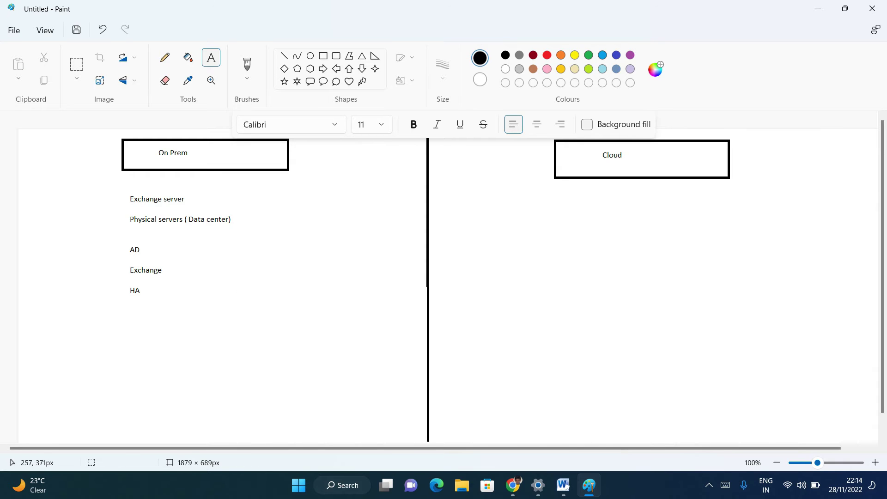
{"action": "left_click", "coordinate": [131, 309]}
{"action": "type", "text": "C"}
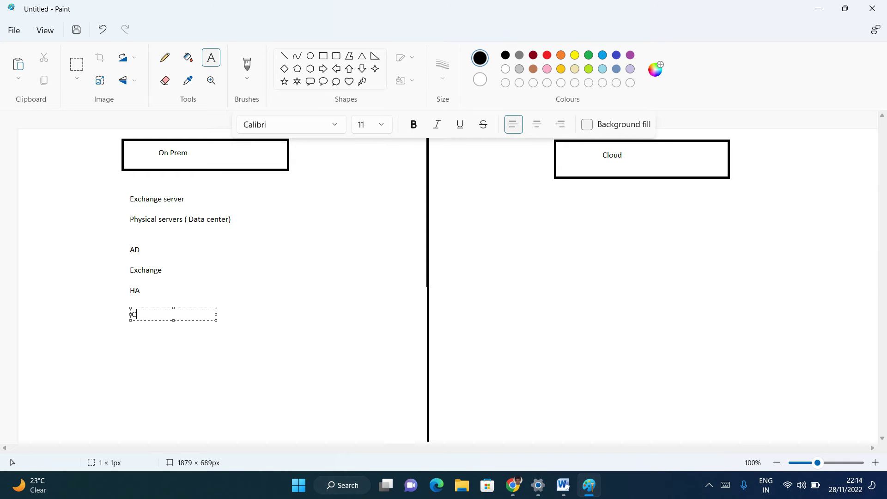
{"action": "type", "text": "ost"}
Step: Type Cost, IT Support, Patching and Firmware update on separate lines, fixing typos
{"action": "key", "text": "Return"}
{"action": "key", "text": "Return"}
{"action": "type", "text": "SCAL"}
{"action": "key", "text": "BackSpace"}
{"action": "key", "text": "BackSpace"}
{"action": "key", "text": "BackSpace"}
{"action": "key", "text": "BackSpace"}
{"action": "type", "text": "IT Supp"}
{"action": "type", "text": "ort"}
{"action": "key", "text": "Return"}
{"action": "type", "text": "Pa"}
{"action": "key", "text": "BackSpace"}
{"action": "type", "text": "atchi"}
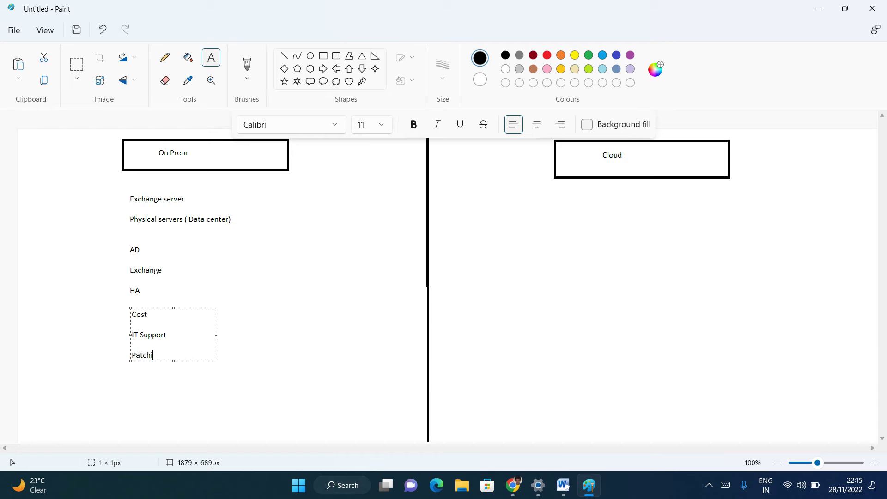
{"action": "type", "text": "ng"}
{"action": "key", "text": "Return"}
{"action": "type", "text": "F"}
{"action": "type", "text": "irmware u"}
{"action": "type", "text": "pdate"}
{"action": "key", "text": "Return"}
Step: Commit the On Prem list and draw an empty text box under the Cloud heading
{"action": "left_click_drag", "start_coordinate": [130, 195], "coordinate": [260, 397]}
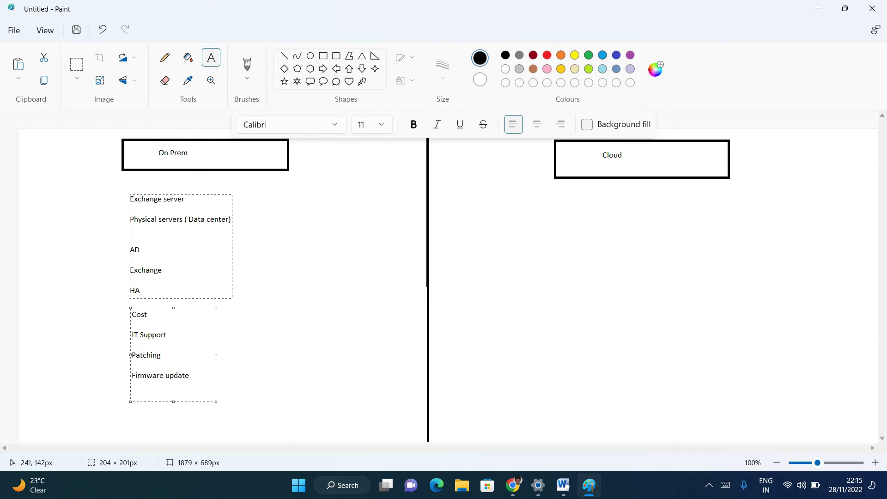
{"action": "left_click_drag", "start_coordinate": [261, 396], "coordinate": [279, 404]}
{"action": "left_click", "coordinate": [355, 382]}
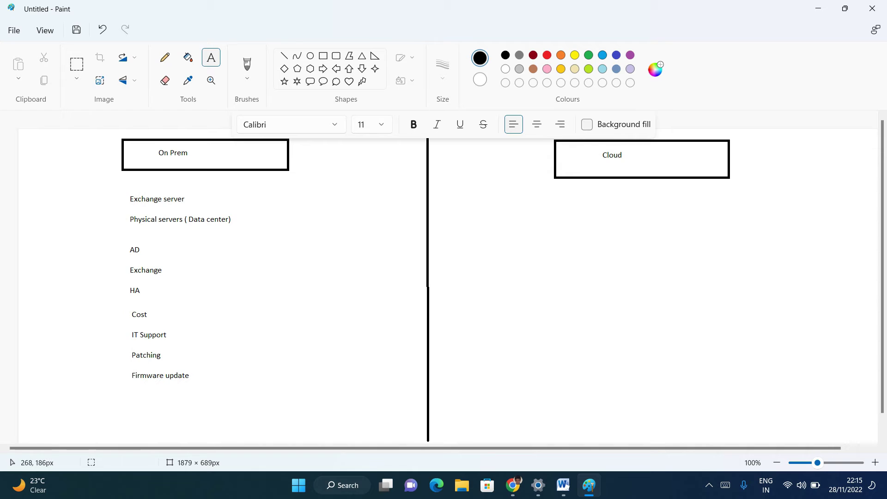
{"action": "left_click", "coordinate": [131, 191]}
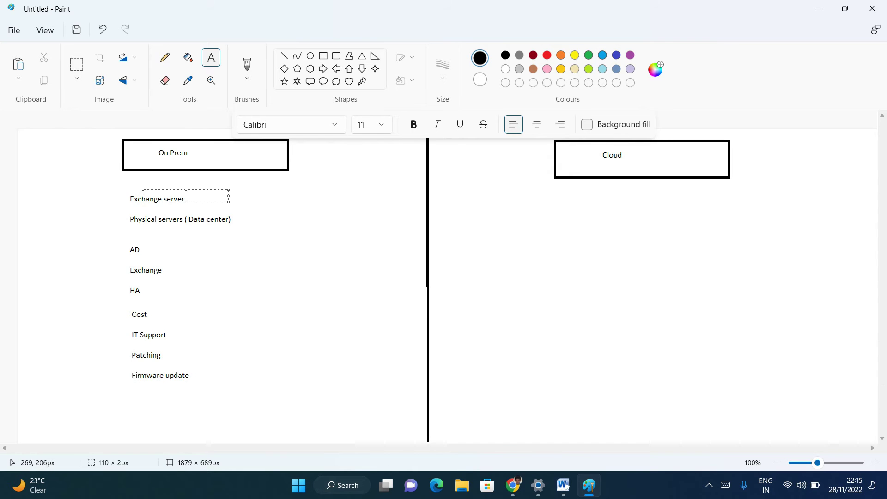
{"action": "left_click", "coordinate": [247, 275]}
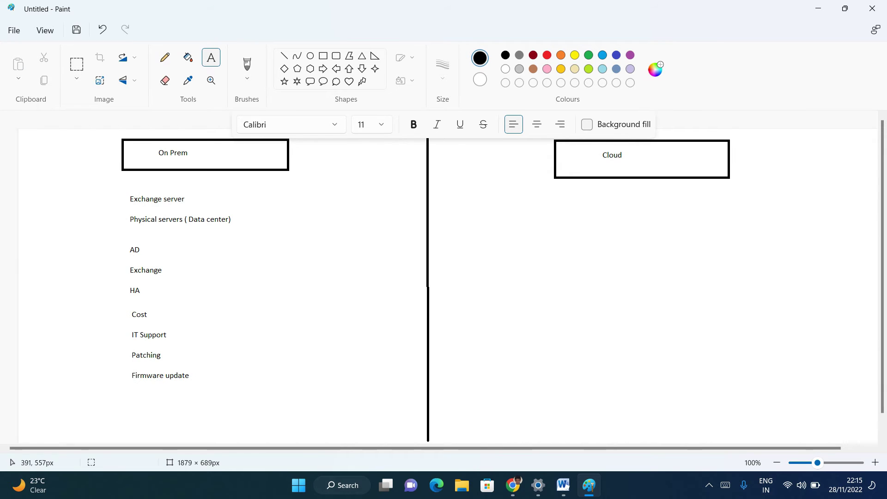
{"action": "left_click", "coordinate": [194, 381]}
{"action": "mouse_move", "coordinate": [194, 382]}
{"action": "left_mouse_down"}
{"action": "mouse_move", "coordinate": [129, 353]}
{"action": "mouse_move", "coordinate": [129, 188]}
{"action": "mouse_move", "coordinate": [121, 182]}
{"action": "mouse_move", "coordinate": [204, 383]}
{"action": "left_mouse_up"}
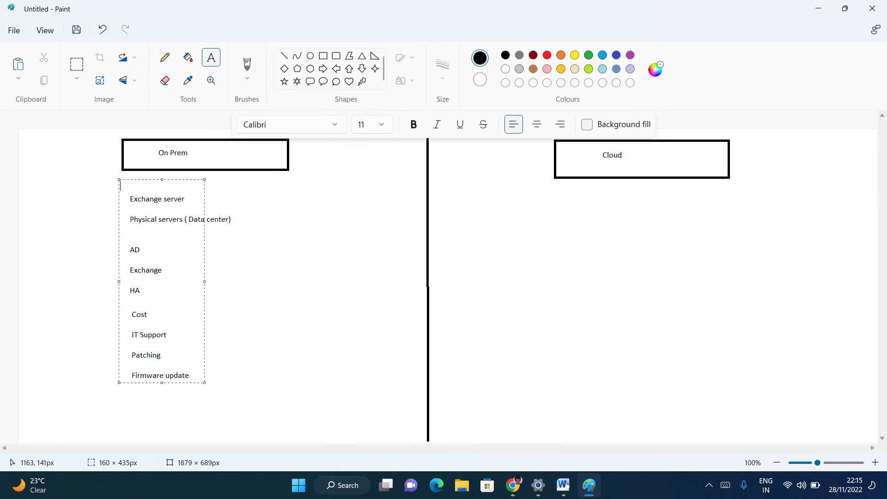
{"action": "mouse_move", "coordinate": [557, 195]}
{"action": "left_mouse_down"}
{"action": "mouse_move", "coordinate": [749, 342]}
{"action": "mouse_move", "coordinate": [737, 412]}
{"action": "mouse_move", "coordinate": [717, 396]}
{"action": "mouse_move", "coordinate": [727, 382]}
{"action": "left_mouse_up"}
{"action": "type", "text": "Phi"}
Step: Type the Cloud notes 'Physical not in our scope', 'Create' and 'Admin console' on separate lines
{"action": "key", "text": "BackSpace"}
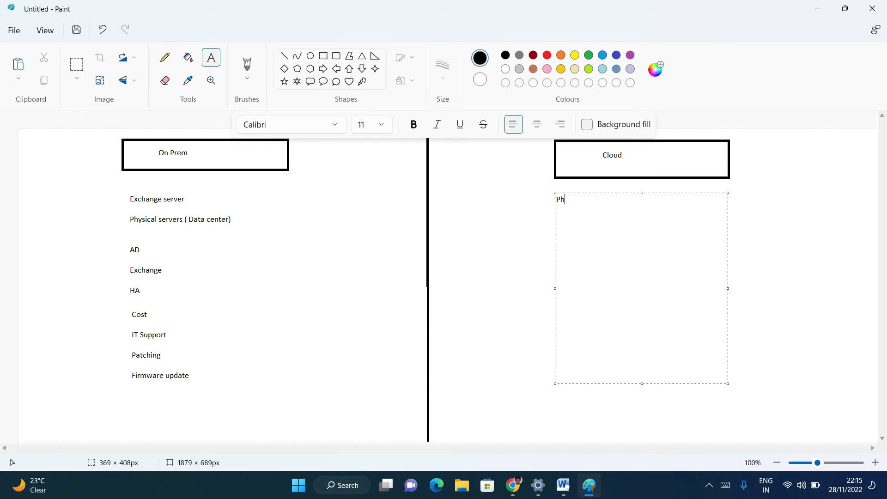
{"action": "type", "text": "ysical n"}
{"action": "type", "text": "ot in "}
{"action": "type", "text": "our scope"}
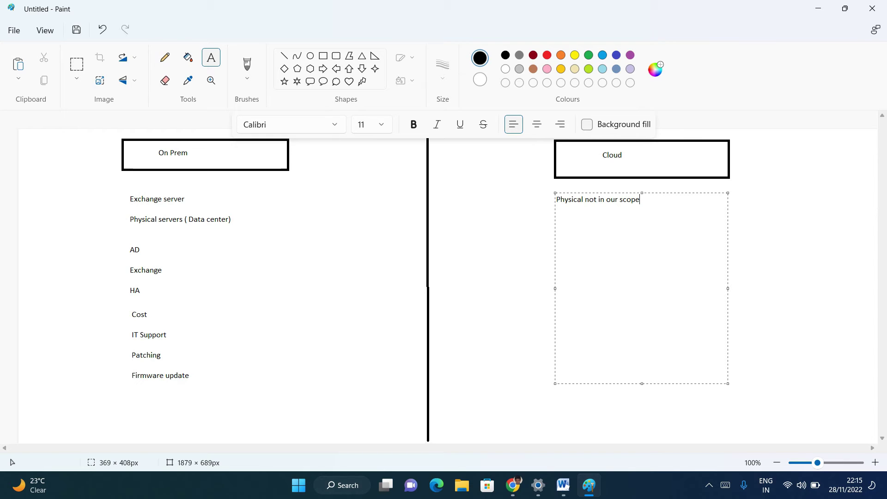
{"action": "key", "text": "Return"}
{"action": "type", "text": "Crea"}
{"action": "type", "text": "t"}
{"action": "key", "text": "BackSpace"}
{"action": "key", "text": "BackSpace"}
{"action": "key", "text": "BackSpace"}
{"action": "type", "text": "e"}
{"action": "type", "text": "ate"}
{"action": "key", "text": "Return"}
{"action": "type", "text": "Admin c"}
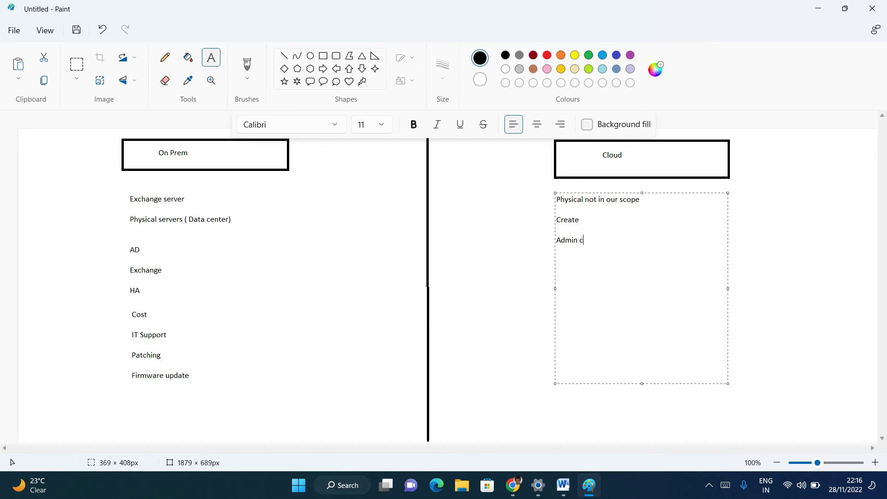
{"action": "type", "text": "onso"}
{"action": "key", "text": "BackSpace"}
{"action": "type", "text": "o"}
{"action": "type", "text": "le"}
{"action": "key", "text": "Return"}
Step: Draw a wide bottom, narrower middle and smallest top rectangle as a pyramid
{"action": "left_click", "coordinate": [323, 56]}
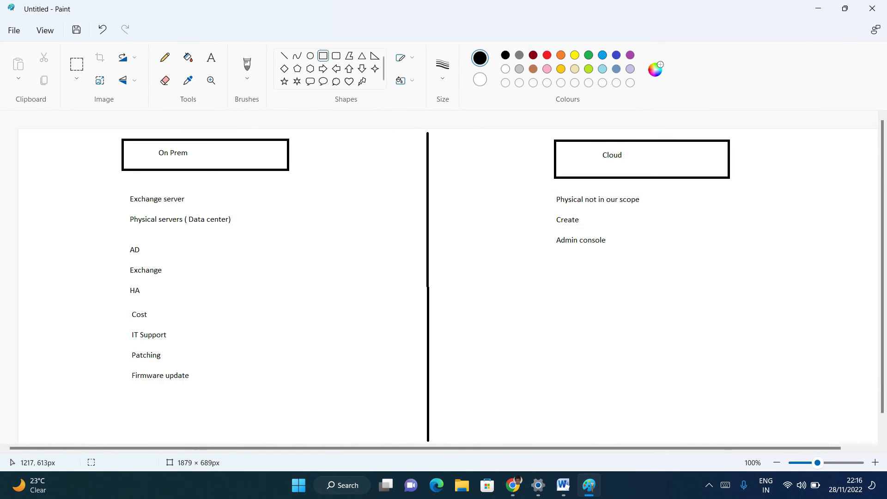
{"action": "left_click_drag", "start_coordinate": [533, 389], "coordinate": [658, 415]}
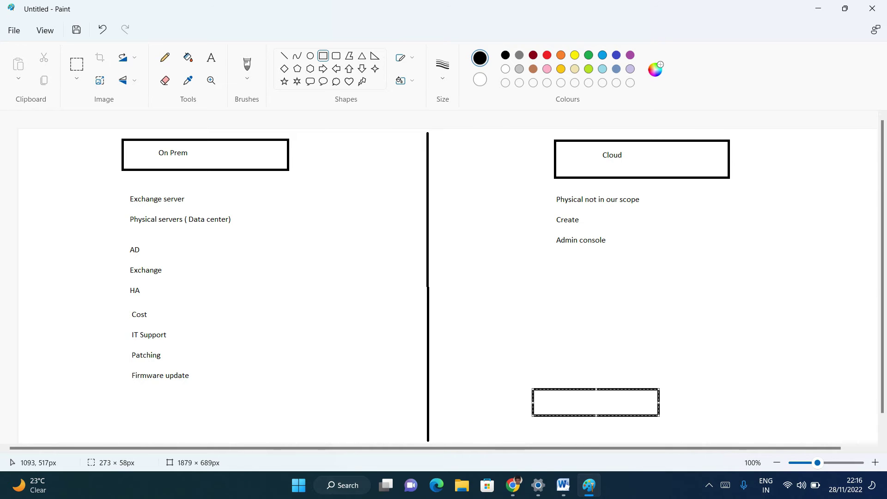
{"action": "left_click_drag", "start_coordinate": [543, 368], "coordinate": [640, 387]}
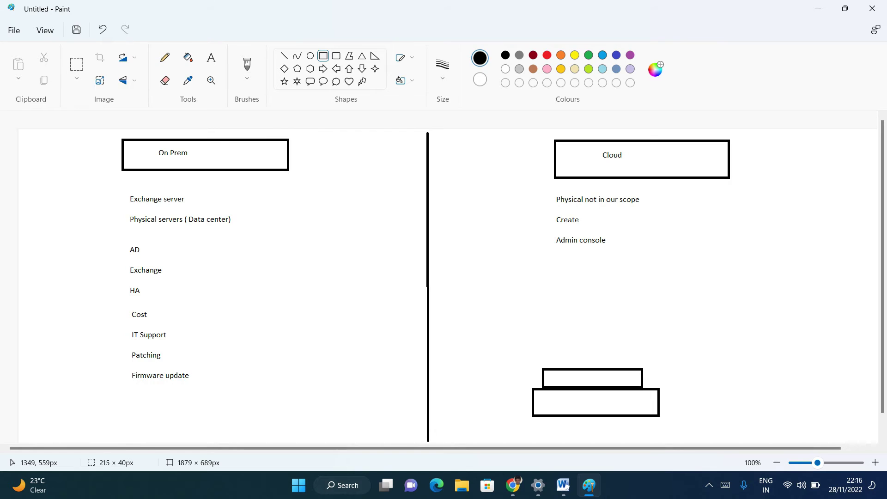
{"action": "left_click_drag", "start_coordinate": [639, 388], "coordinate": [643, 388]}
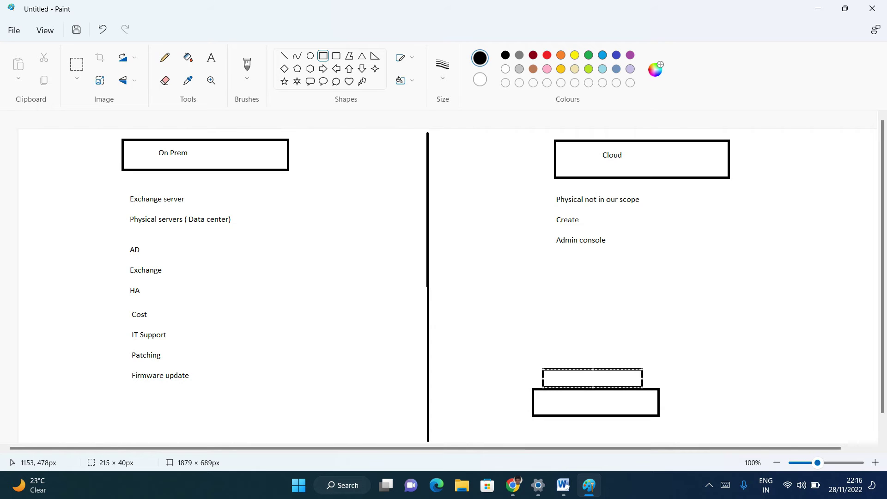
{"action": "left_click_drag", "start_coordinate": [553, 352], "coordinate": [630, 367]}
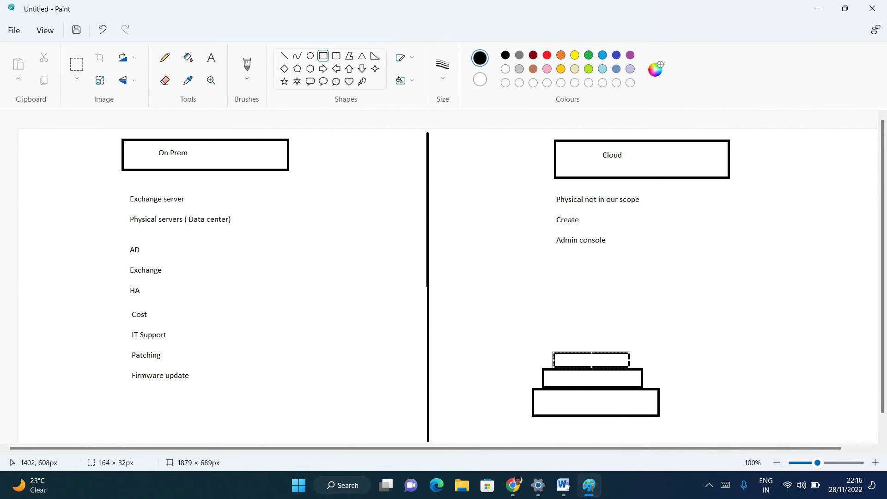
Step: With the brush, write a label in each of the three rectangles and circle the stack
{"action": "left_click", "coordinate": [247, 64]}
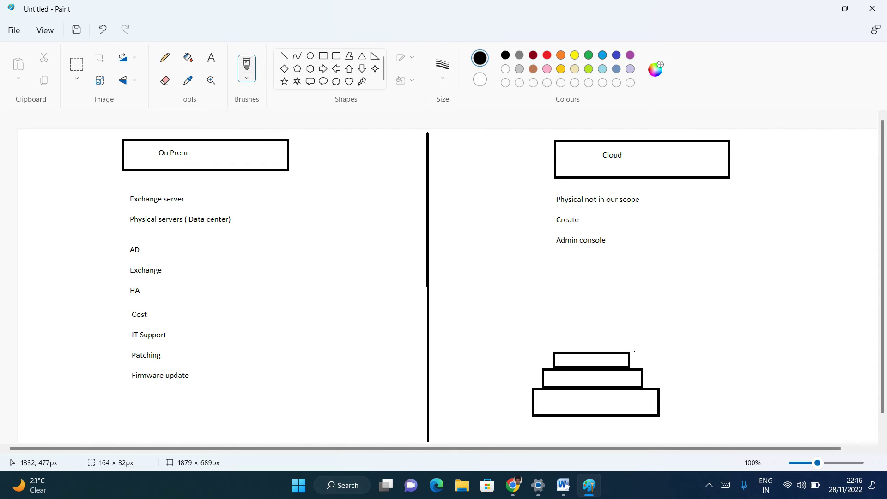
{"action": "mouse_move", "coordinate": [582, 421]}
{"action": "left_mouse_down"}
{"action": "mouse_move", "coordinate": [577, 403]}
{"action": "mouse_move", "coordinate": [597, 405]}
{"action": "mouse_move", "coordinate": [593, 414]}
{"action": "left_mouse_up"}
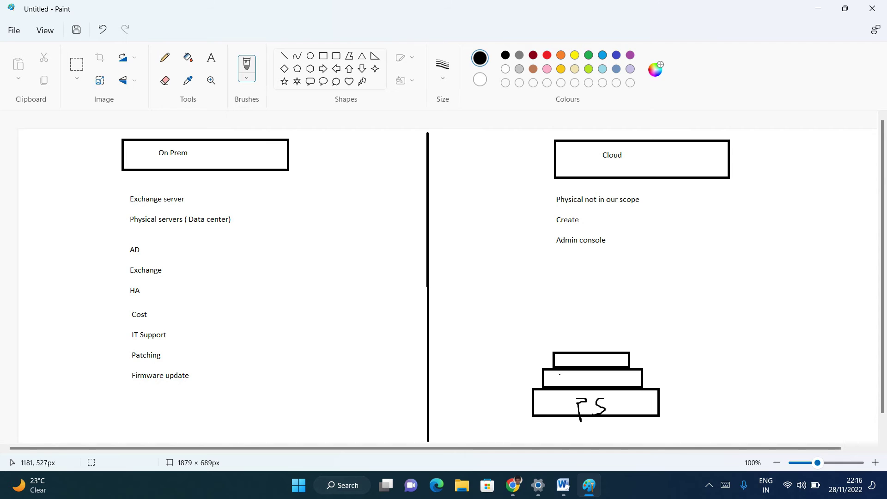
{"action": "mouse_move", "coordinate": [582, 379]}
{"action": "left_mouse_down"}
{"action": "mouse_move", "coordinate": [574, 371]}
{"action": "mouse_move", "coordinate": [600, 385]}
{"action": "mouse_move", "coordinate": [594, 393]}
{"action": "left_mouse_up"}
{"action": "mouse_move", "coordinate": [574, 360]}
{"action": "left_mouse_down"}
{"action": "mouse_move", "coordinate": [577, 375]}
{"action": "mouse_move", "coordinate": [596, 350]}
{"action": "mouse_move", "coordinate": [610, 366]}
{"action": "left_mouse_up"}
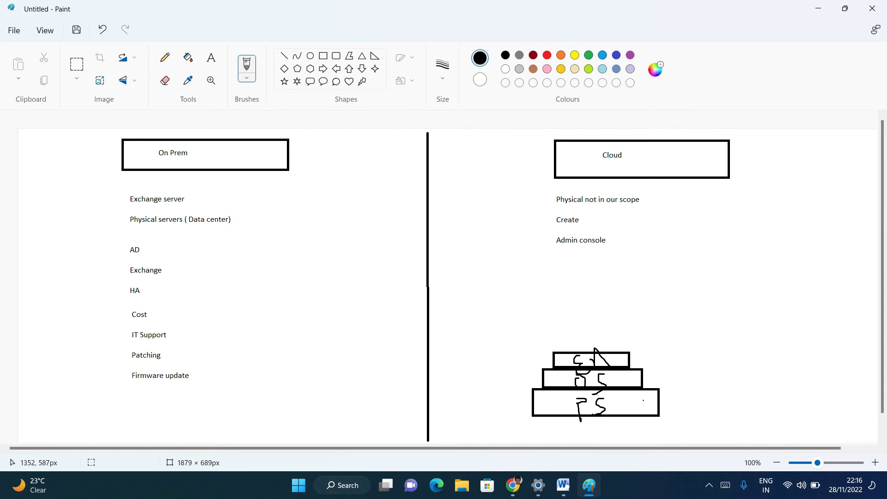
{"action": "mouse_move", "coordinate": [585, 323]}
{"action": "left_mouse_down"}
{"action": "mouse_move", "coordinate": [508, 402]}
{"action": "mouse_move", "coordinate": [657, 431]}
{"action": "mouse_move", "coordinate": [636, 348]}
{"action": "mouse_move", "coordinate": [561, 332]}
{"action": "left_mouse_up"}
Step: Sketch strokes above the stack, an App line curving up to Cloud, and an On Prem arrow
{"action": "left_click_drag", "start_coordinate": [527, 304], "coordinate": [581, 345]}
{"action": "left_click_drag", "start_coordinate": [564, 296], "coordinate": [556, 356]}
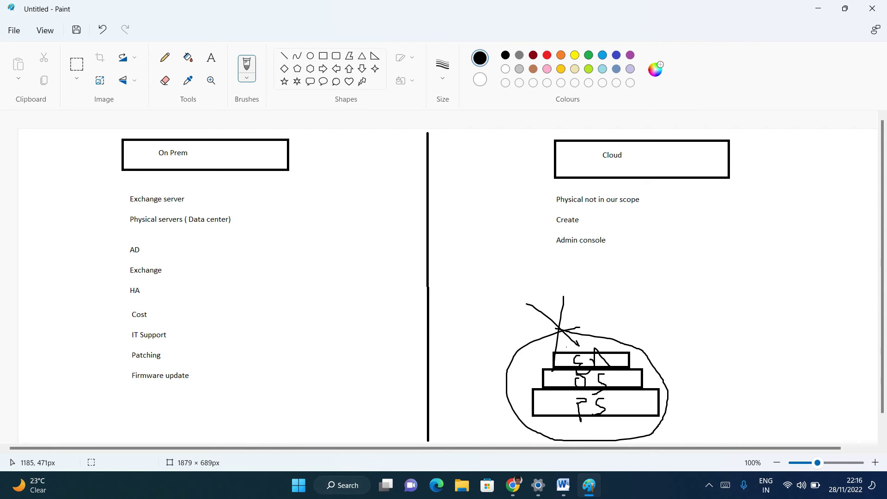
{"action": "mouse_move", "coordinate": [560, 331]}
{"action": "left_mouse_down"}
{"action": "mouse_move", "coordinate": [562, 351]}
{"action": "mouse_move", "coordinate": [597, 330]}
{"action": "mouse_move", "coordinate": [601, 349]}
{"action": "mouse_move", "coordinate": [720, 267]}
{"action": "mouse_move", "coordinate": [711, 321]}
{"action": "left_mouse_up"}
{"action": "mouse_move", "coordinate": [710, 281]}
{"action": "left_mouse_down"}
{"action": "mouse_move", "coordinate": [731, 315]}
{"action": "mouse_move", "coordinate": [731, 298]}
{"action": "mouse_move", "coordinate": [736, 320]}
{"action": "mouse_move", "coordinate": [733, 312]}
{"action": "mouse_move", "coordinate": [754, 316]}
{"action": "left_mouse_up"}
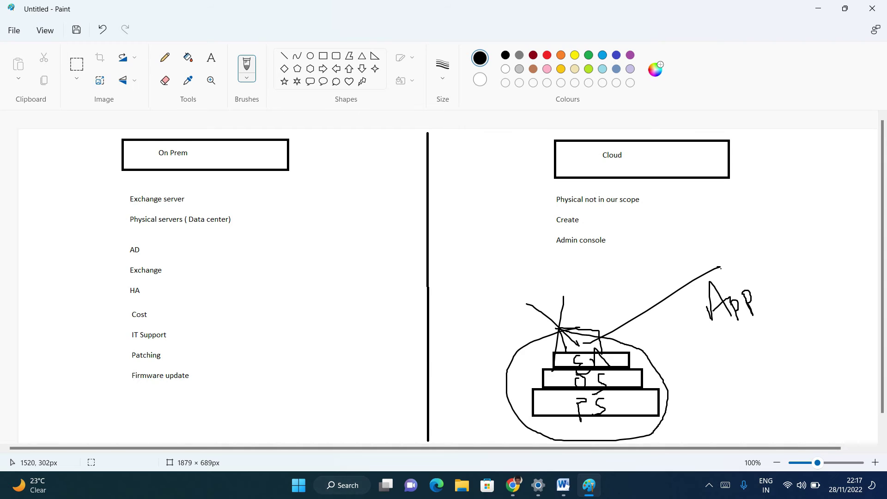
{"action": "mouse_move", "coordinate": [721, 268]}
{"action": "left_mouse_down"}
{"action": "mouse_move", "coordinate": [693, 209]}
{"action": "mouse_move", "coordinate": [662, 188]}
{"action": "mouse_move", "coordinate": [687, 188]}
{"action": "left_mouse_up"}
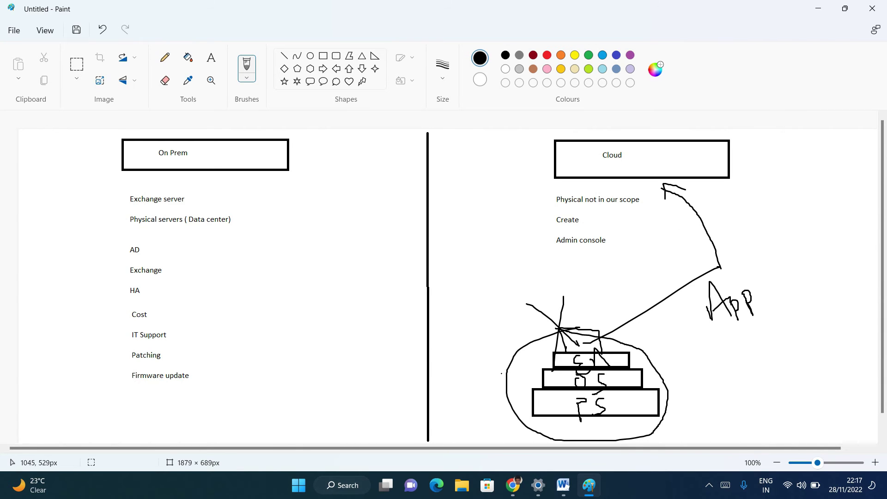
{"action": "mouse_move", "coordinate": [501, 374]}
{"action": "left_mouse_down"}
{"action": "mouse_move", "coordinate": [299, 386]}
{"action": "mouse_move", "coordinate": [292, 257]}
{"action": "left_mouse_up"}
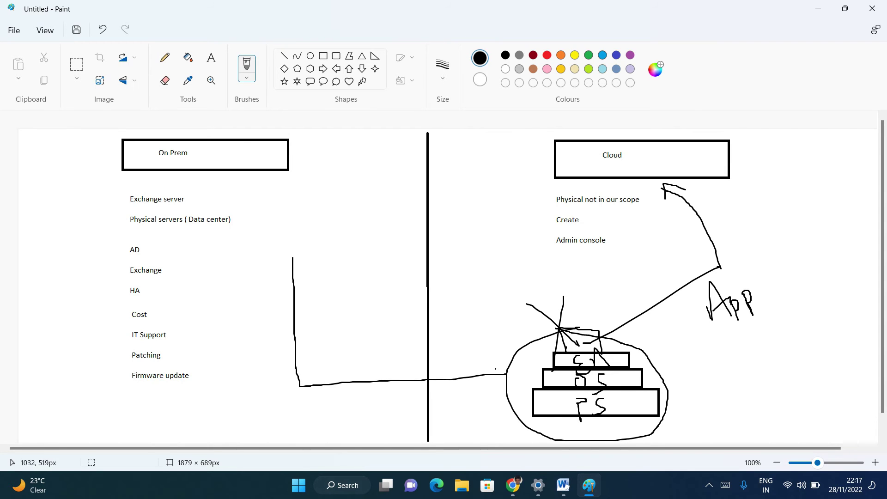
{"action": "mouse_move", "coordinate": [493, 364]}
{"action": "left_mouse_down"}
{"action": "mouse_move", "coordinate": [508, 375]}
{"action": "mouse_move", "coordinate": [500, 390]}
{"action": "left_mouse_up"}
Step: Write and circle FW on the connector, circle App, and sketch a Web label with an arrow
{"action": "mouse_move", "coordinate": [383, 356]}
{"action": "left_mouse_down"}
{"action": "mouse_move", "coordinate": [381, 387]}
{"action": "mouse_move", "coordinate": [405, 374]}
{"action": "mouse_move", "coordinate": [413, 356]}
{"action": "left_mouse_up"}
{"action": "mouse_move", "coordinate": [423, 352]}
{"action": "left_mouse_down"}
{"action": "mouse_move", "coordinate": [324, 359]}
{"action": "mouse_move", "coordinate": [427, 397]}
{"action": "mouse_move", "coordinate": [417, 351]}
{"action": "left_mouse_up"}
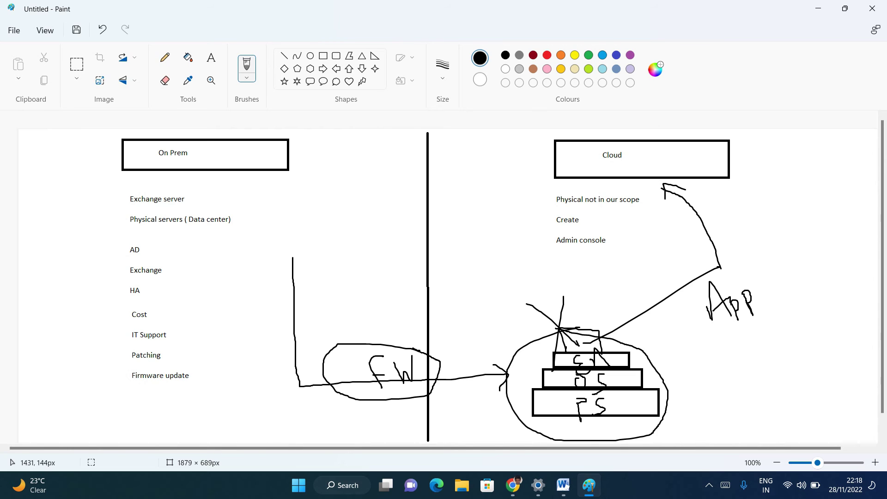
{"action": "left_click_drag", "start_coordinate": [765, 276], "coordinate": [772, 298]}
{"action": "mouse_move", "coordinate": [770, 283]}
{"action": "left_mouse_down"}
{"action": "mouse_move", "coordinate": [777, 241]}
{"action": "mouse_move", "coordinate": [810, 221]}
{"action": "mouse_move", "coordinate": [804, 198]}
{"action": "mouse_move", "coordinate": [813, 219]}
{"action": "mouse_move", "coordinate": [814, 282]}
{"action": "mouse_move", "coordinate": [815, 264]}
{"action": "left_mouse_up"}
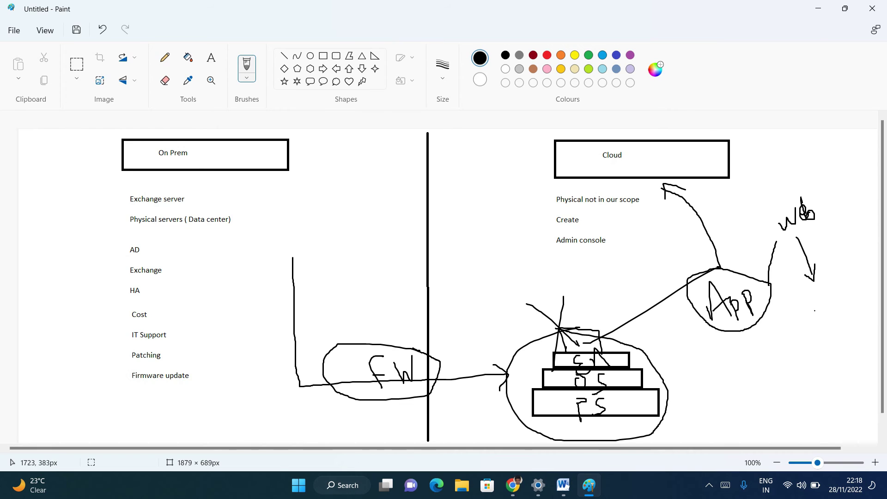
Step: Draw lines from Create and Admin console to the App arrow, plus two curves on the left
{"action": "left_click_drag", "start_coordinate": [602, 223], "coordinate": [671, 195]}
{"action": "left_click_drag", "start_coordinate": [613, 241], "coordinate": [709, 206]}
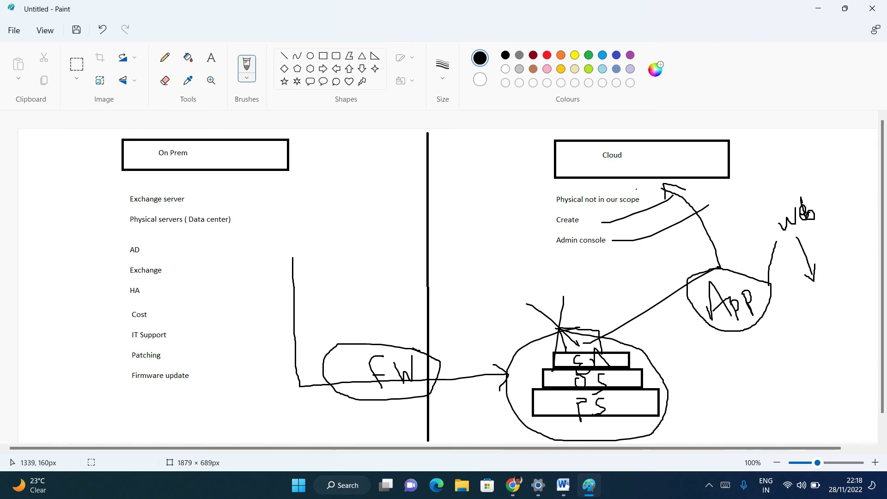
{"action": "left_click_drag", "start_coordinate": [285, 236], "coordinate": [338, 167]}
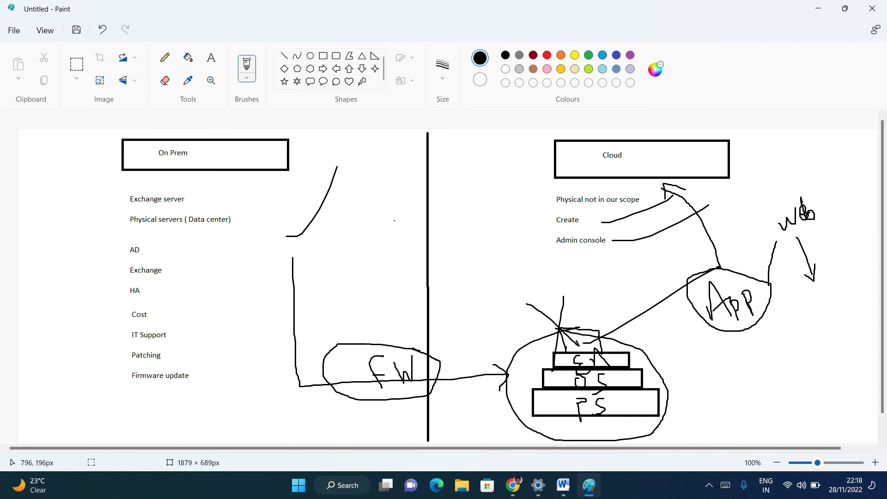
{"action": "left_click_drag", "start_coordinate": [419, 240], "coordinate": [484, 210]}
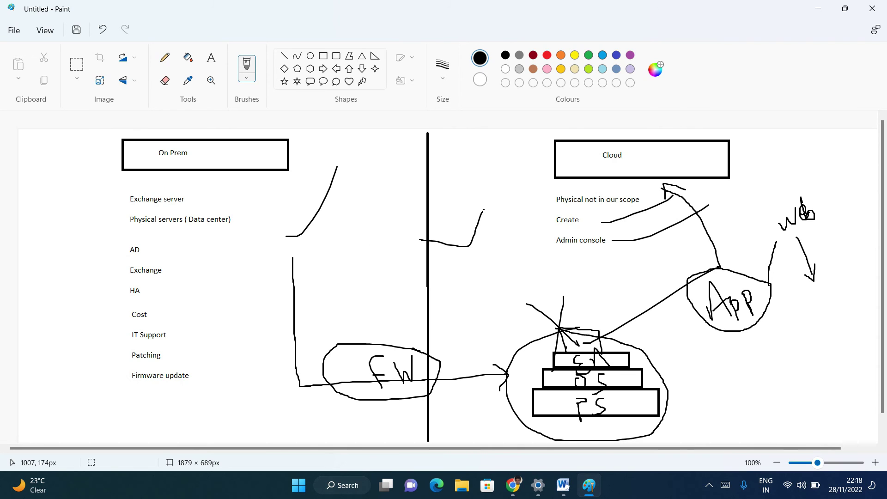